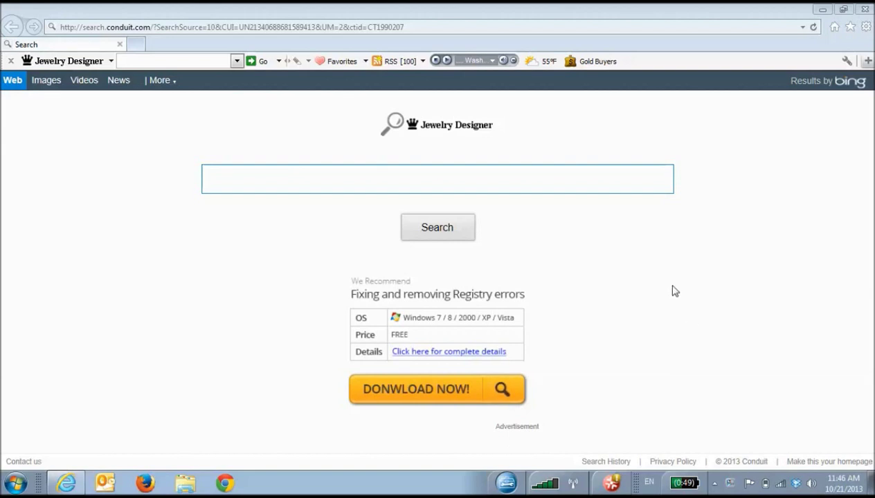
left_click(551, 184)
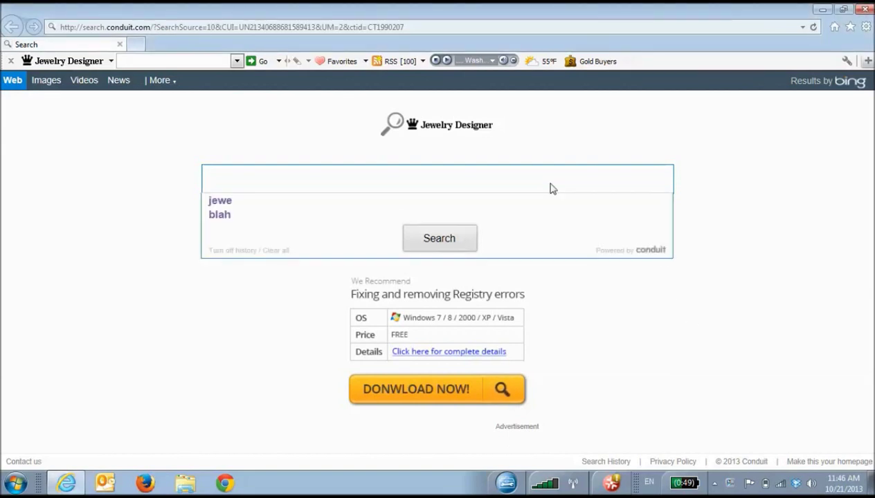
type("www.")
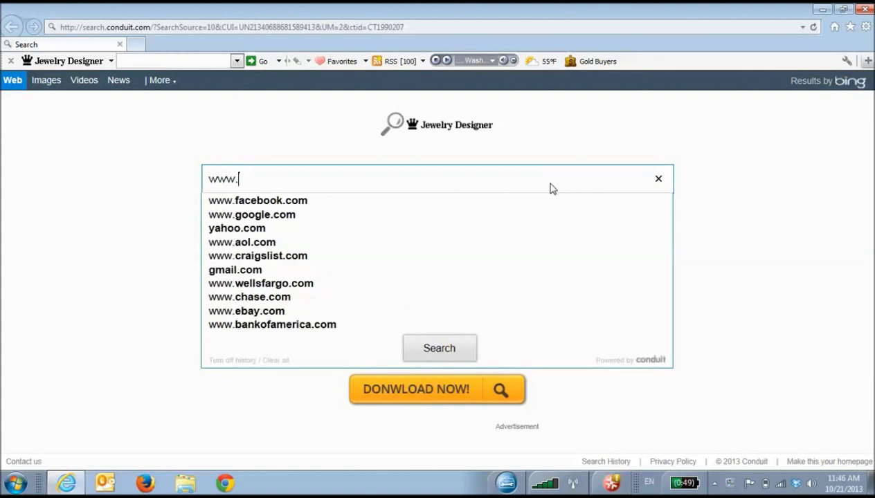
type("removecond")
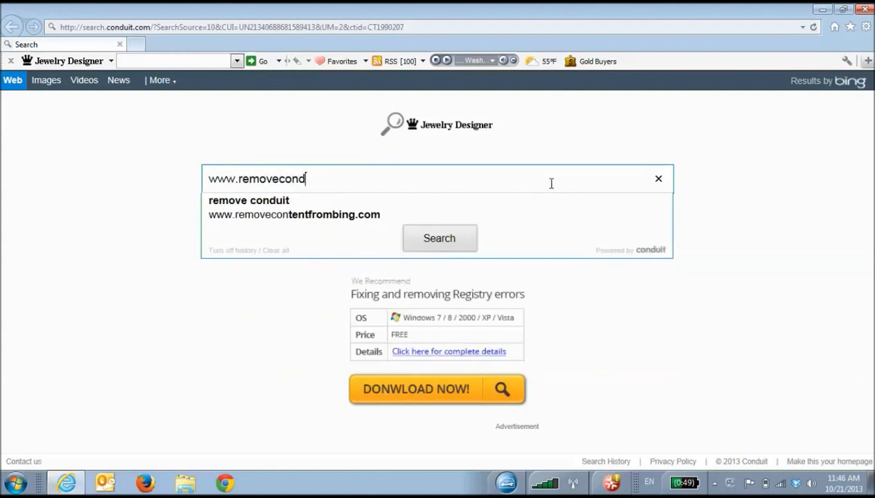
type("uit.net")
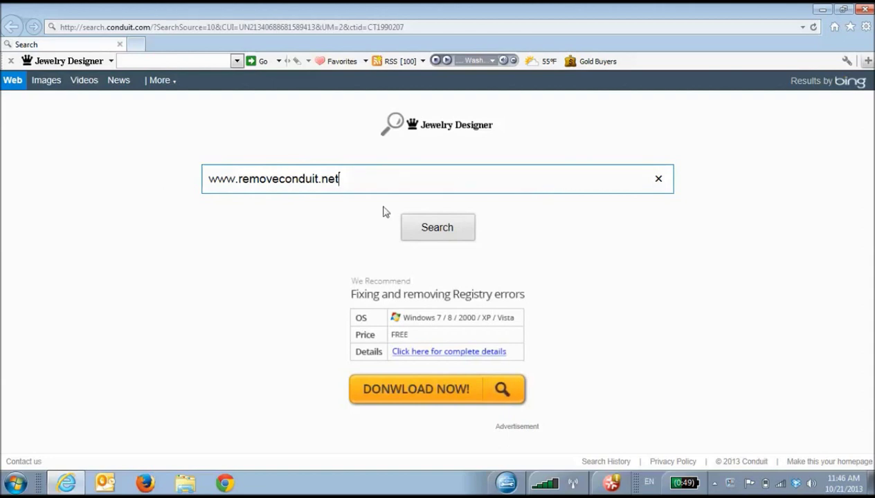
left_click_drag(359, 178, 209, 190)
key("BackSpace")
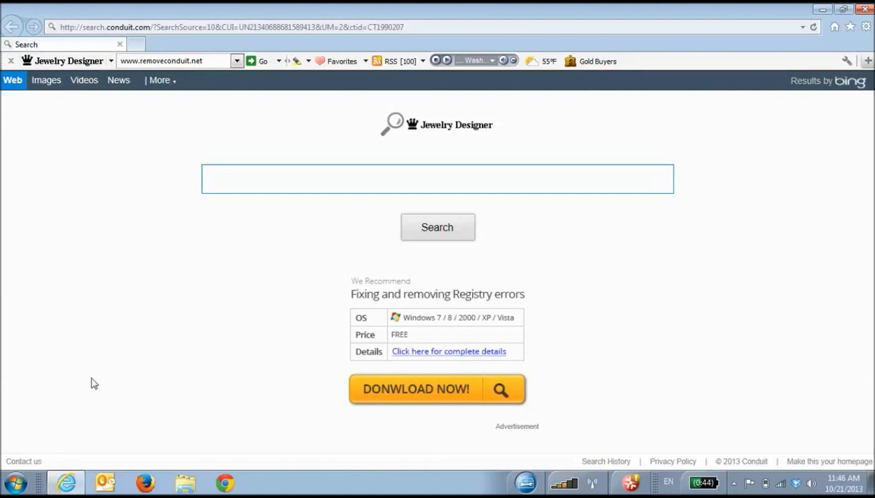
Open Programs and Features through Start and Control Panel
left_click(16, 484)
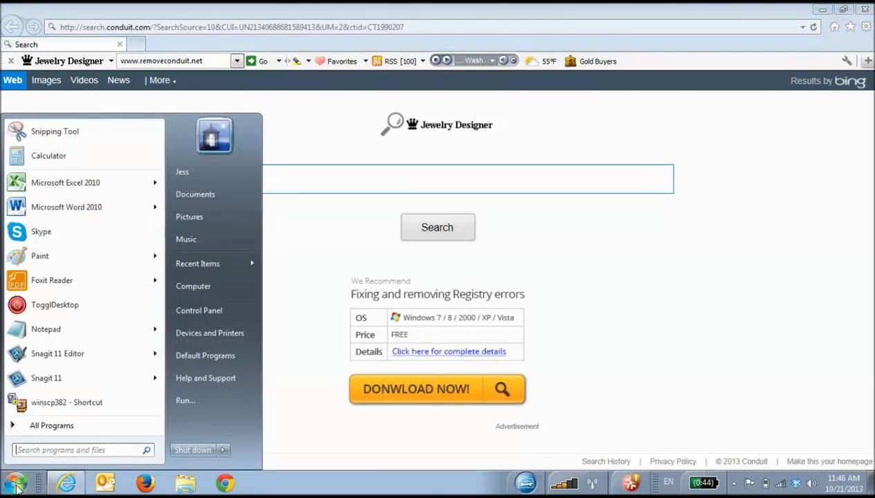
left_click(208, 310)
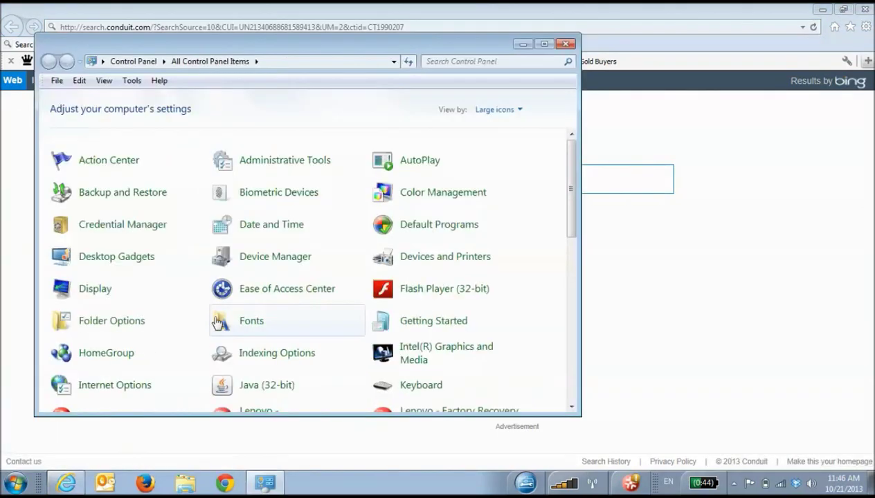
scroll(416, 315, "down", 8)
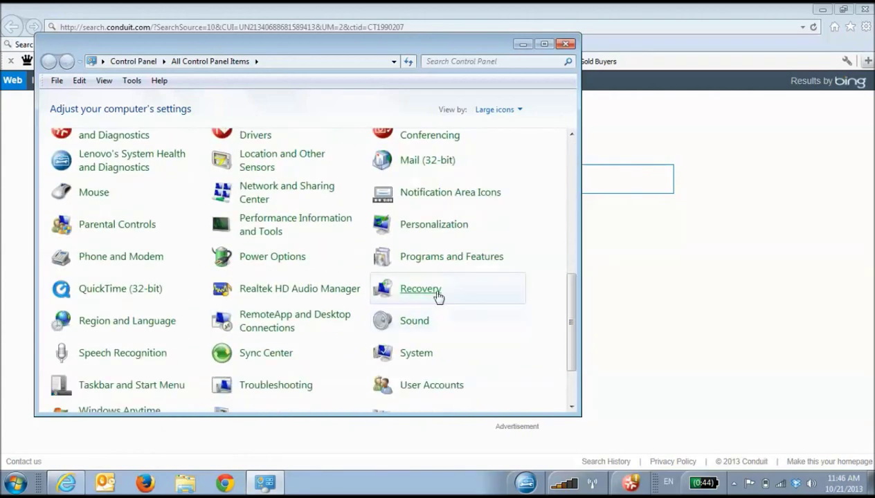
left_click(438, 257)
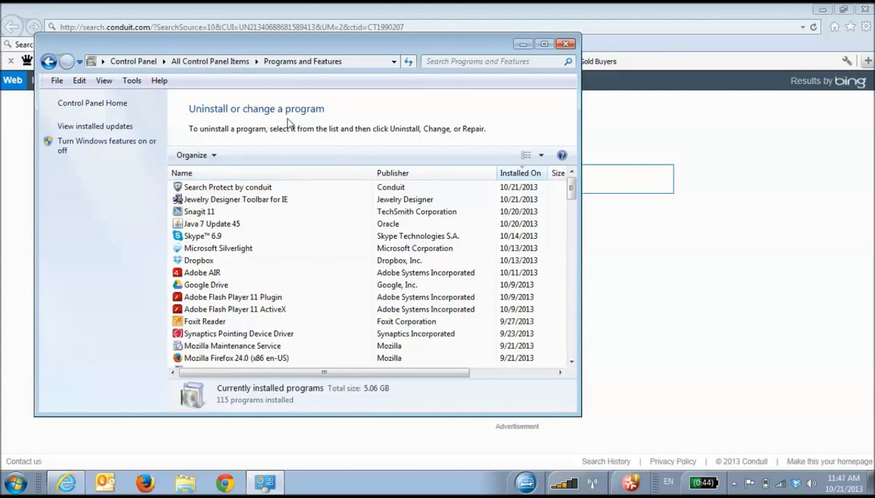
Uninstall Jewelry Designer Toolbar for IE, choosing to remove the toolbar rather than hide it
left_click(232, 203)
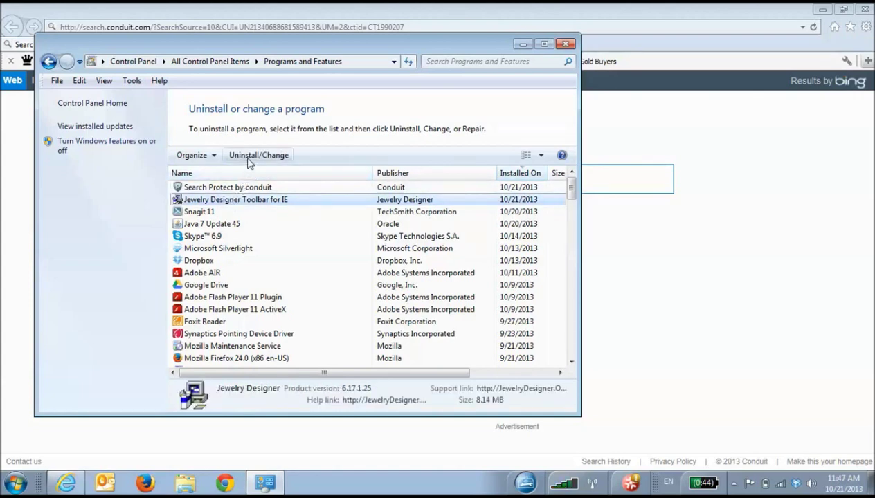
double_click(284, 198)
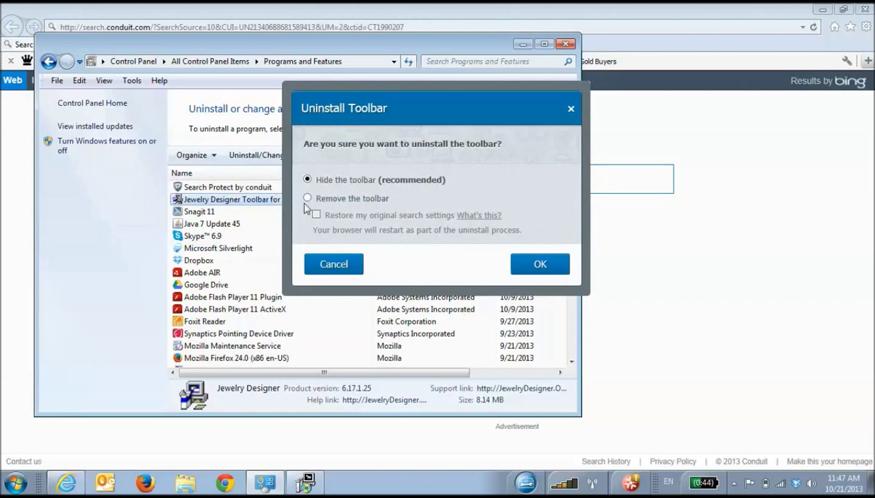
left_click(308, 198)
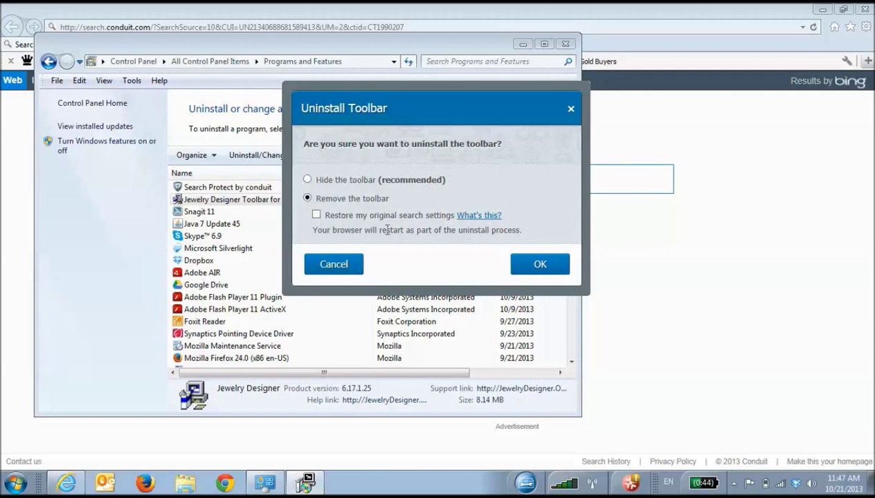
left_click(539, 265)
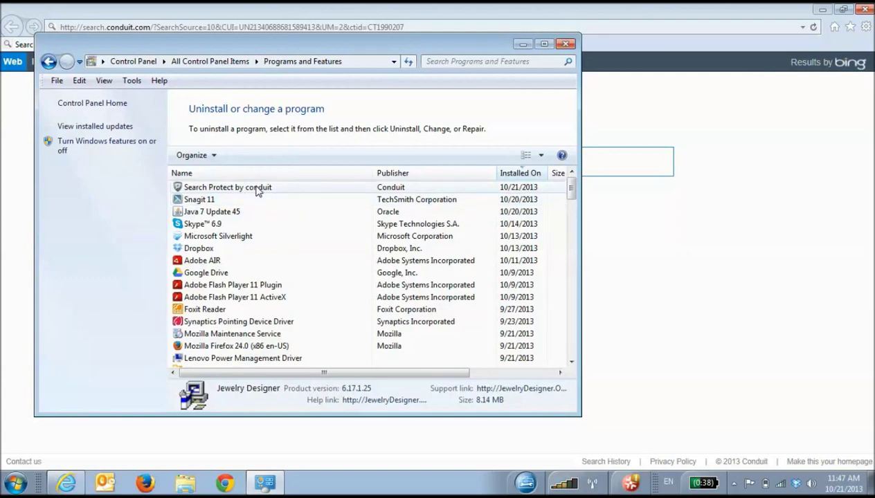
Uninstall Search Protect by conduit, check the list for 'condu' and 'jewe' leftovers, then close it
left_click(253, 192)
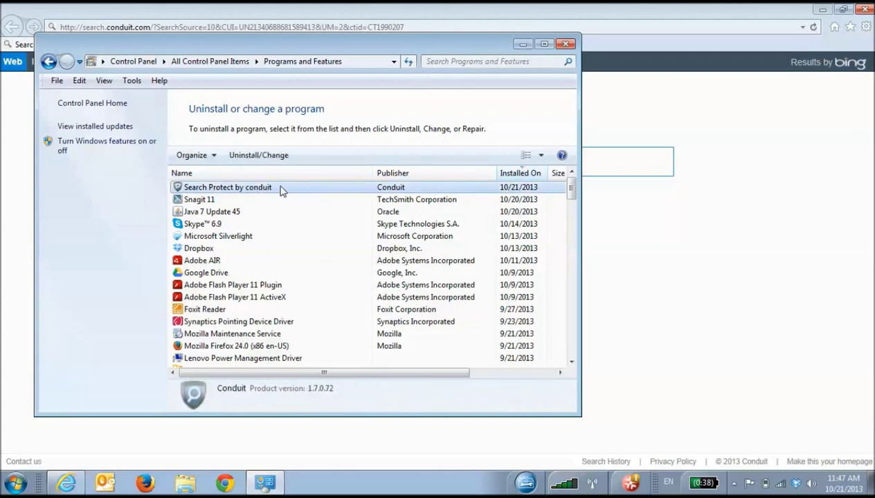
double_click(254, 193)
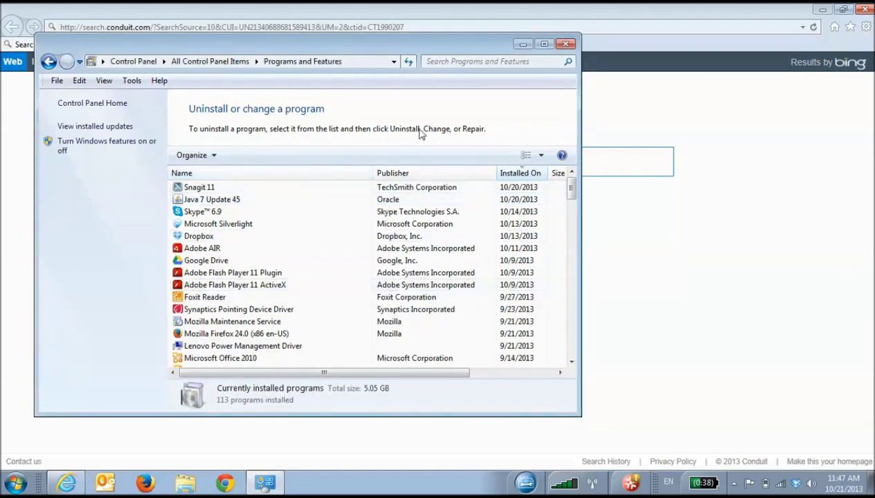
left_click(469, 61)
type("condu")
key("BackSpace")
key("BackSpace")
key("BackSpace")
key("BackSpace")
key("BackSpace")
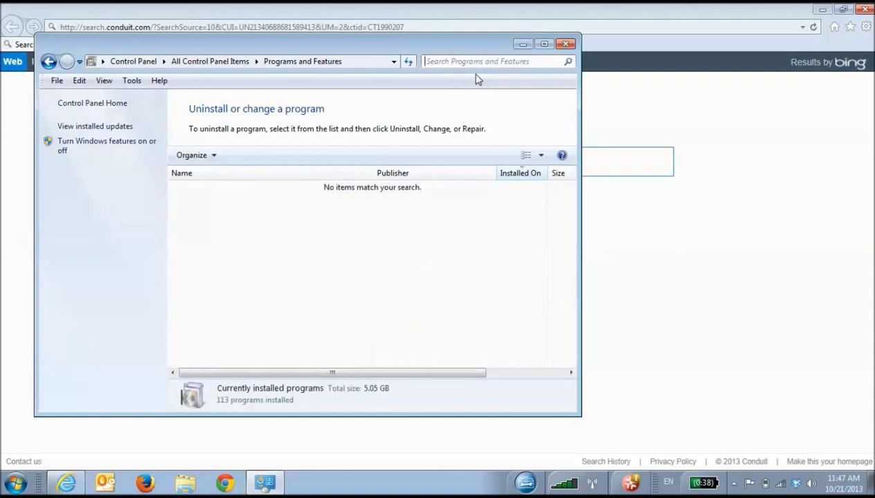
type("jewe")
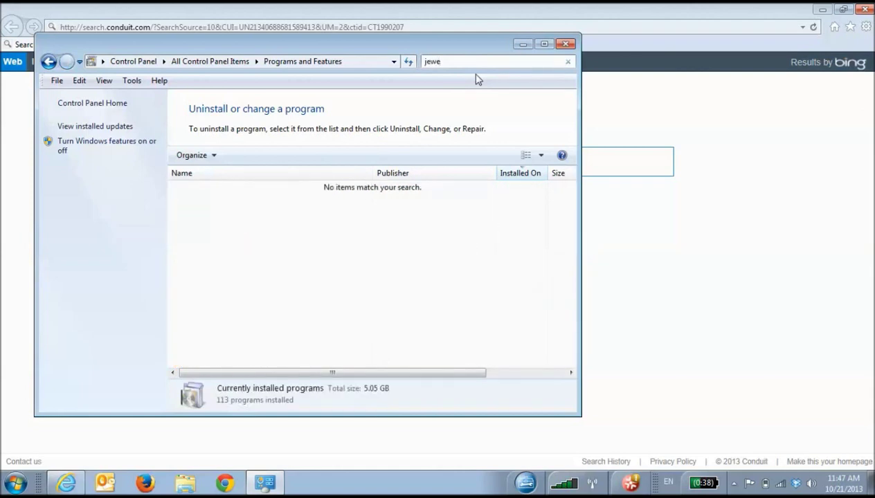
key("BackSpace")
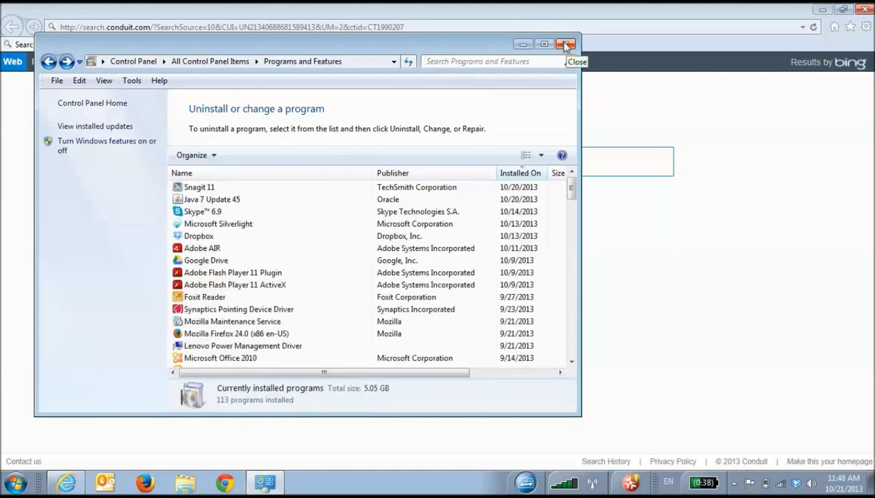
left_click(566, 45)
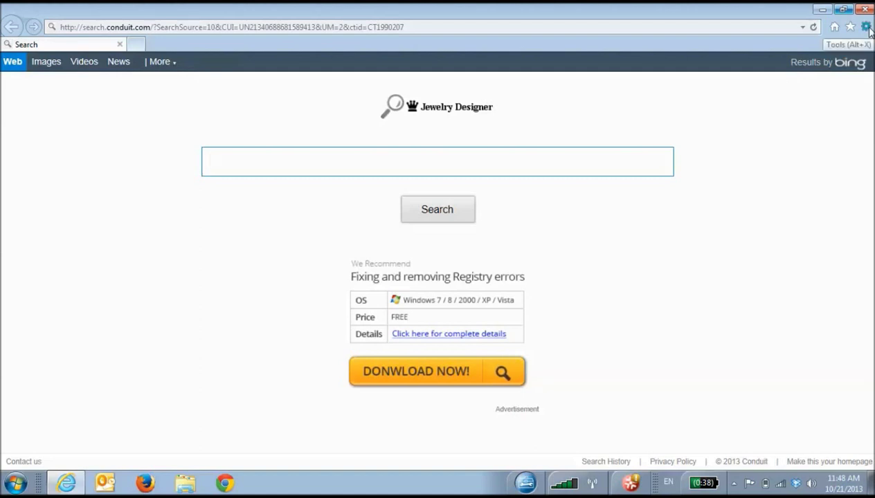
In Manage Add-ons, disable suggestions for the Jewelry Designer and Bing search providers
left_click(867, 27)
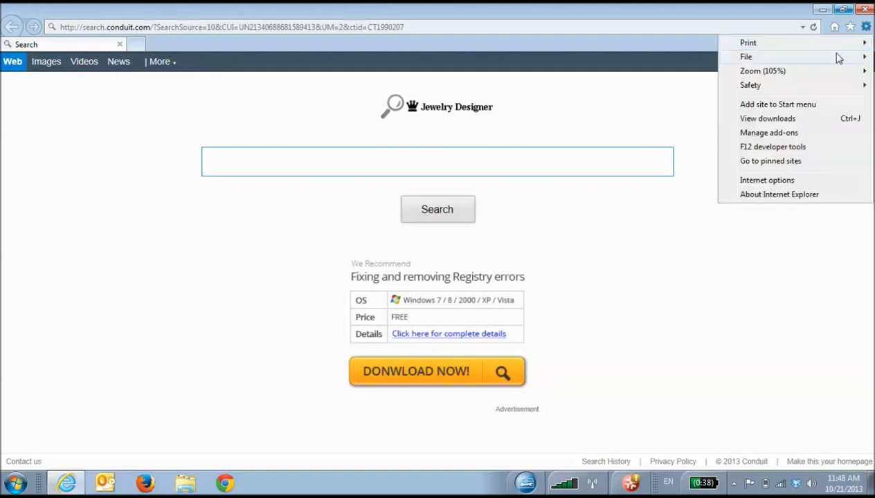
left_click(768, 132)
left_click(174, 160)
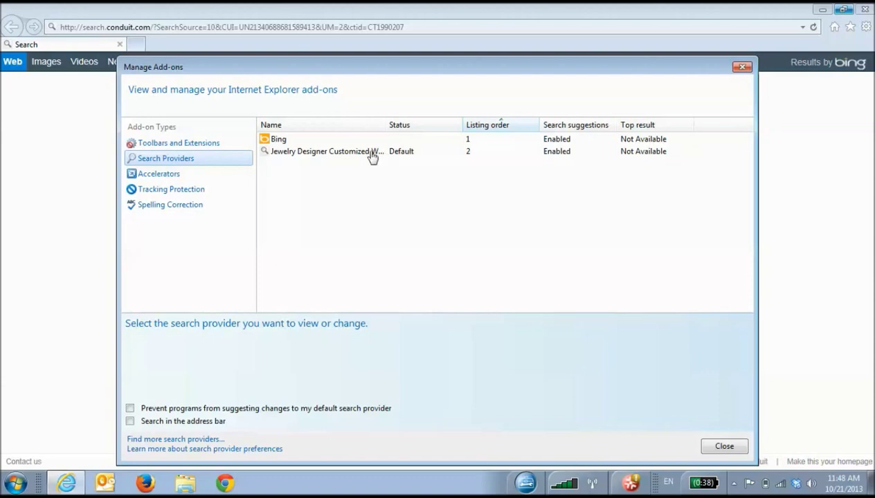
left_click(409, 155)
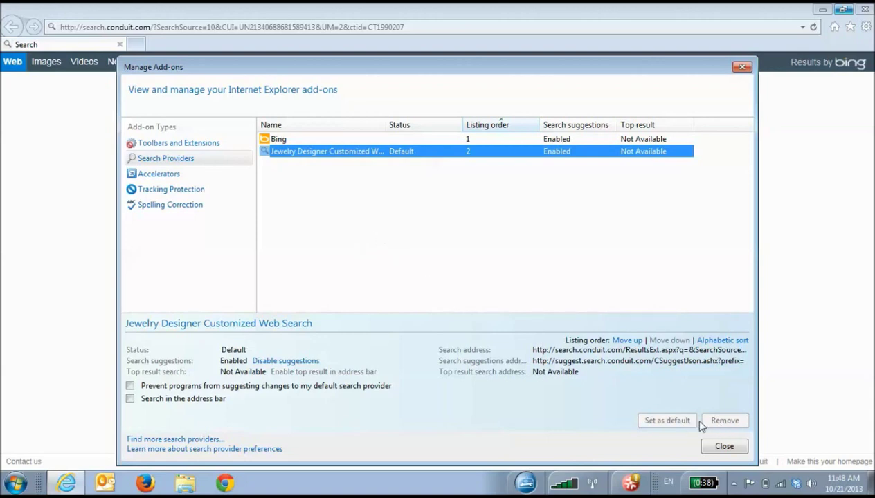
left_click(297, 361)
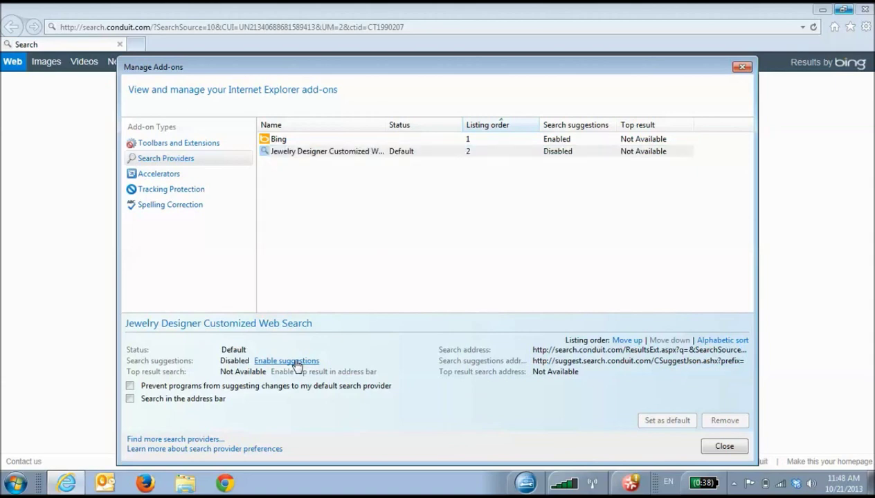
left_click(369, 140)
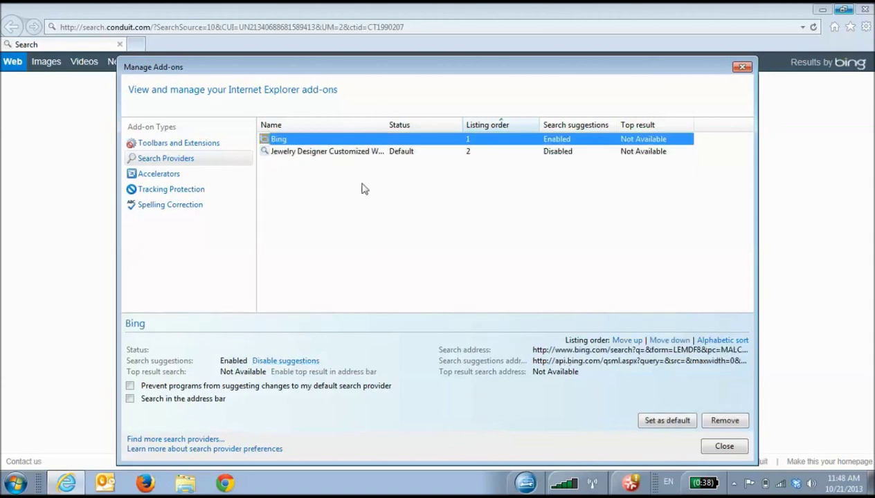
left_click(297, 361)
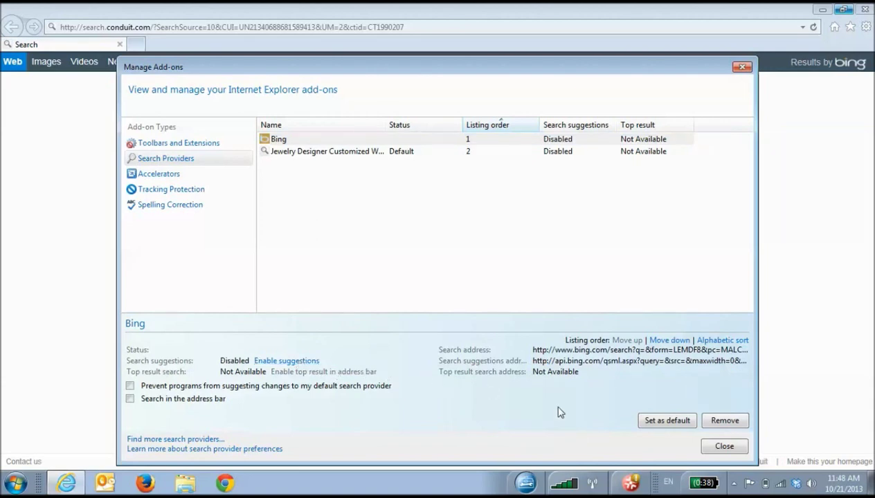
left_click(713, 447)
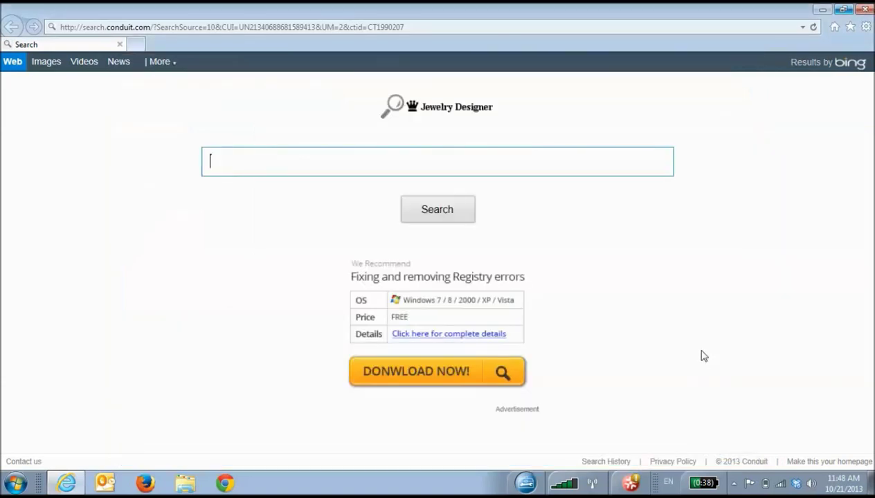
left_click(866, 27)
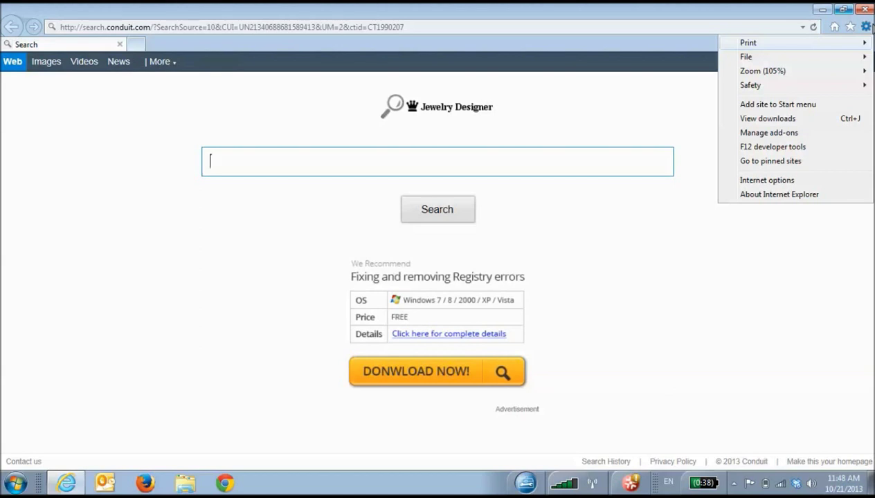
left_click(762, 183)
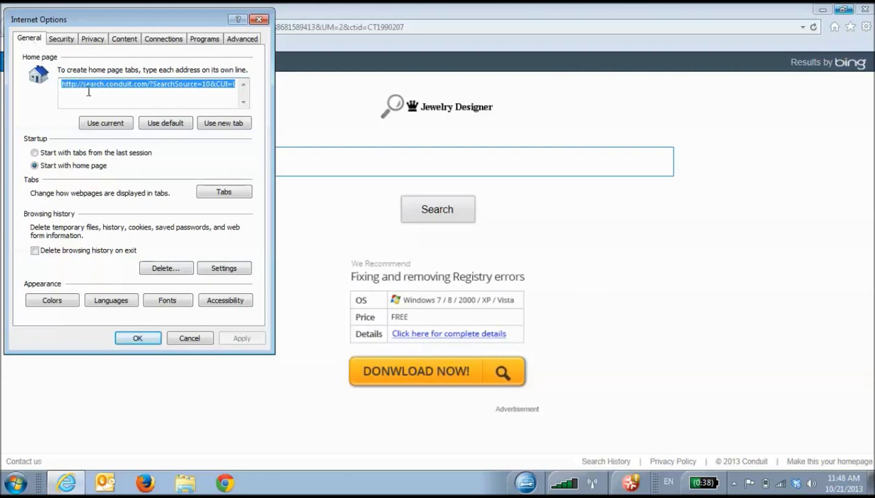
type("http://www.google.com")
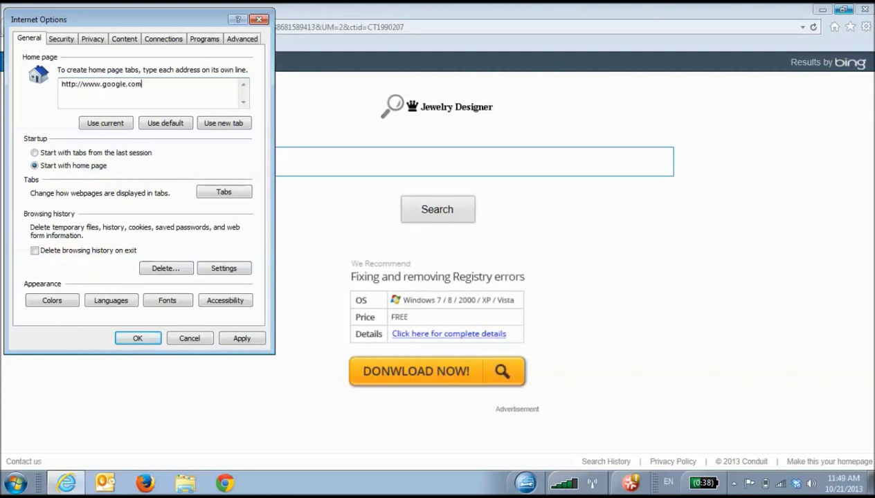
left_click(241, 338)
left_click(138, 339)
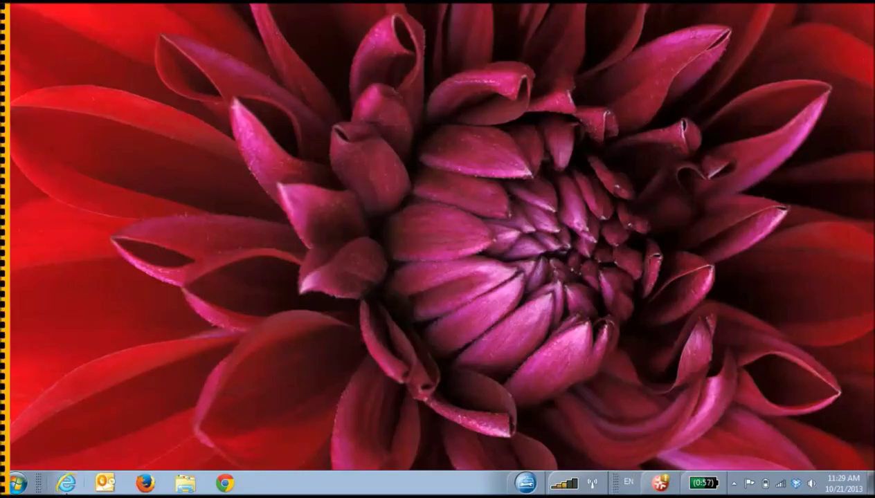
Close and relaunch Internet Explorer so it starts on google.com
left_click(66, 482)
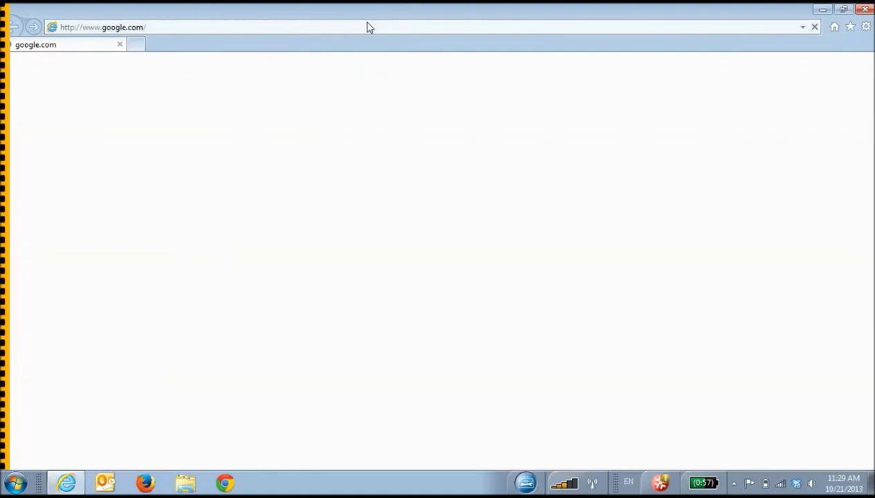